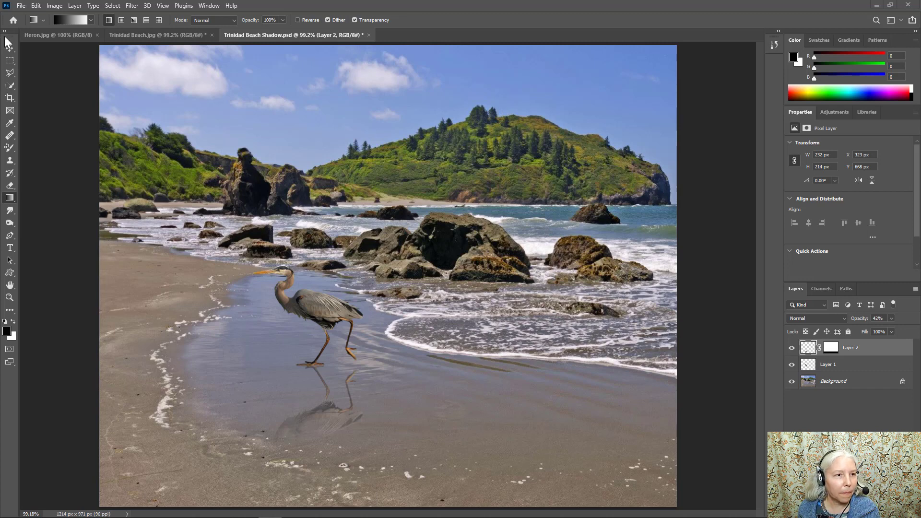
# Step: Select the heron in Heron.jpg with the Object Selection tool by framing the whole bird from beak to feet
pyautogui.hotkey('ctrl', 'Tab')
pyautogui.press('w')
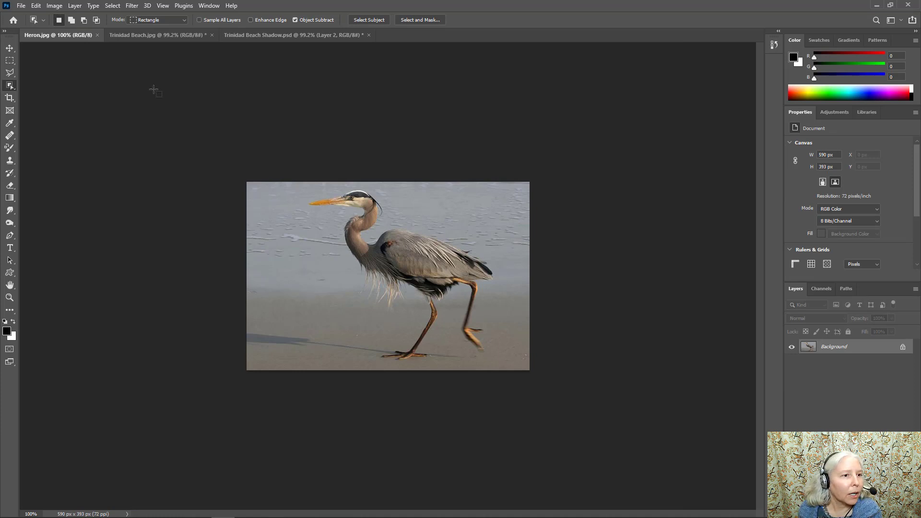
pyautogui.rightClick(10, 83)
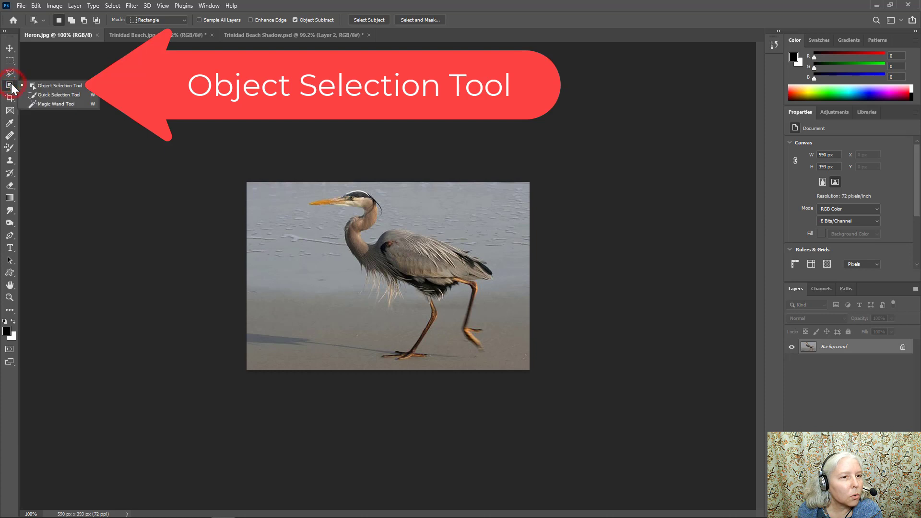
pyautogui.click(82, 85)
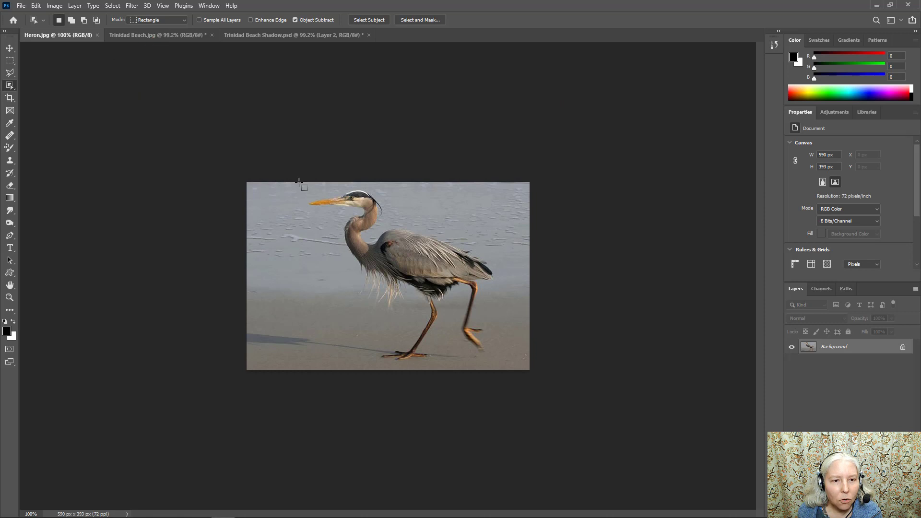
pyautogui.moveTo(299, 183); pyautogui.dragTo(504, 365)
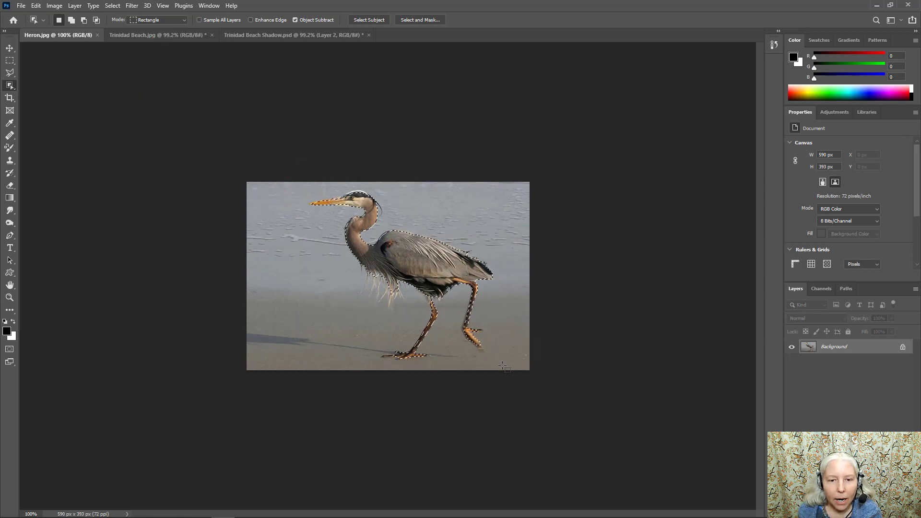
# Step: Activate the Quick Selection tool and magnify the heron's head, neck and body for refining the selection outline
pyautogui.rightClick(10, 86)
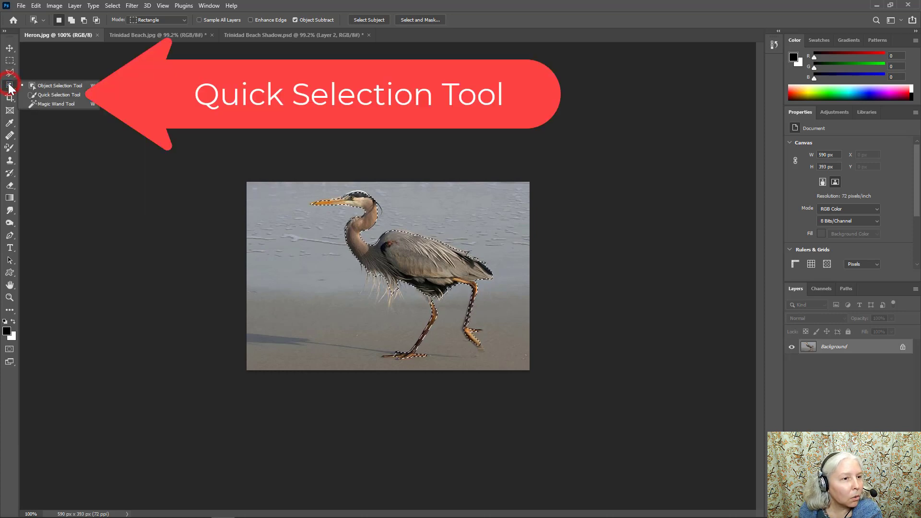
pyautogui.click(61, 94)
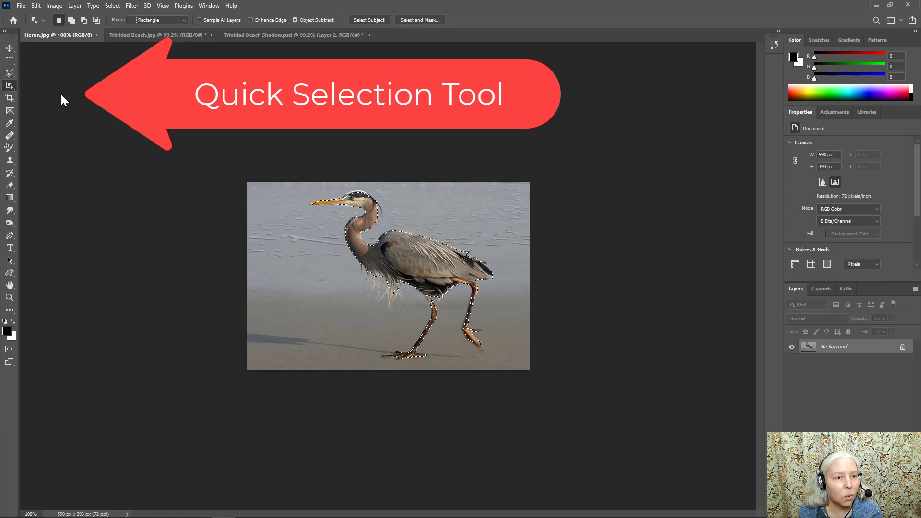
pyautogui.click(9, 300)
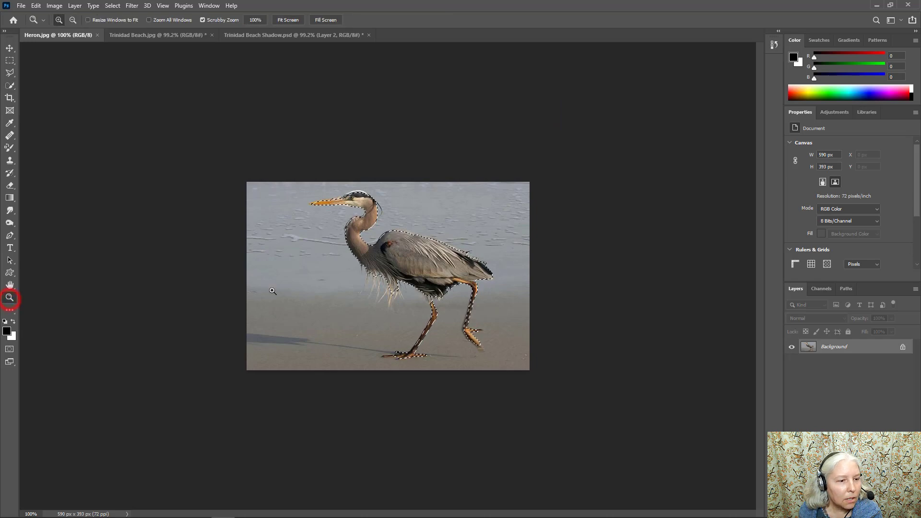
pyautogui.moveTo(318, 197); pyautogui.dragTo(379, 225)
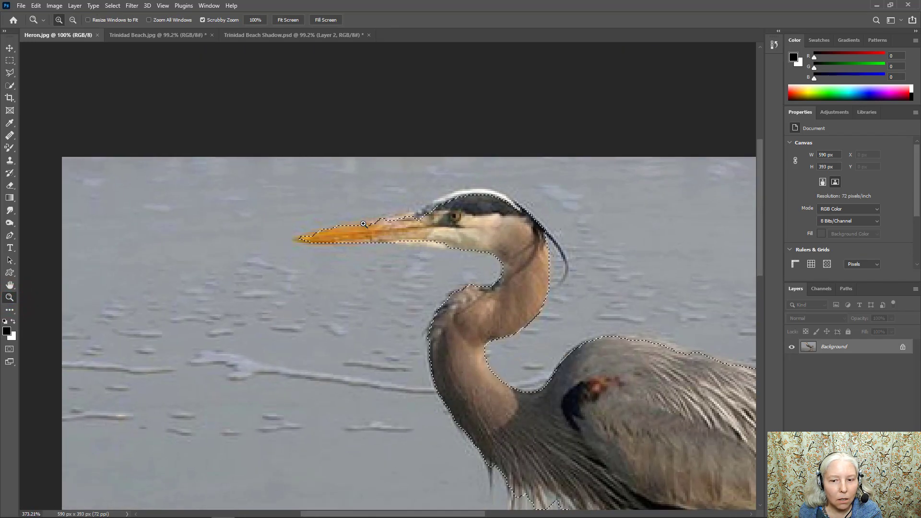
pyautogui.moveTo(485, 267)
pyautogui.mouseDown()
pyautogui.moveTo(404, 230)
pyautogui.moveTo(338, 162)
pyautogui.mouseUp()
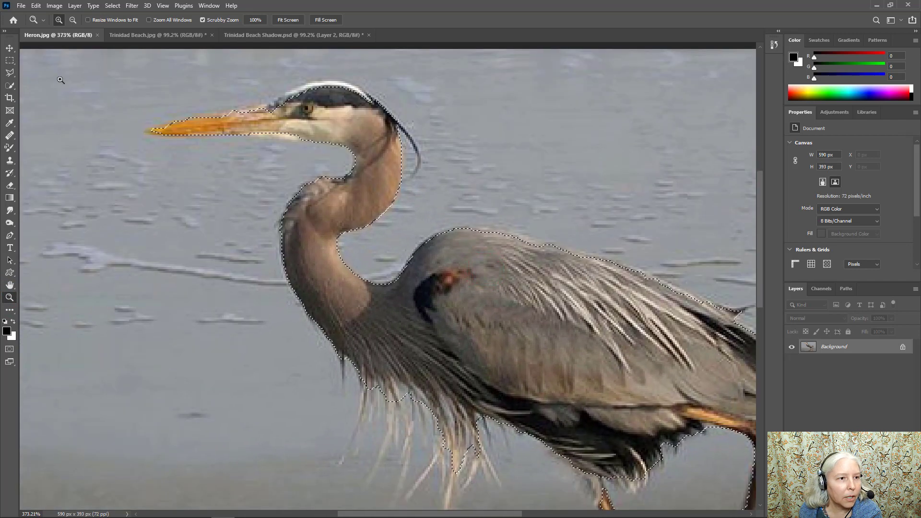
pyautogui.click(9, 87)
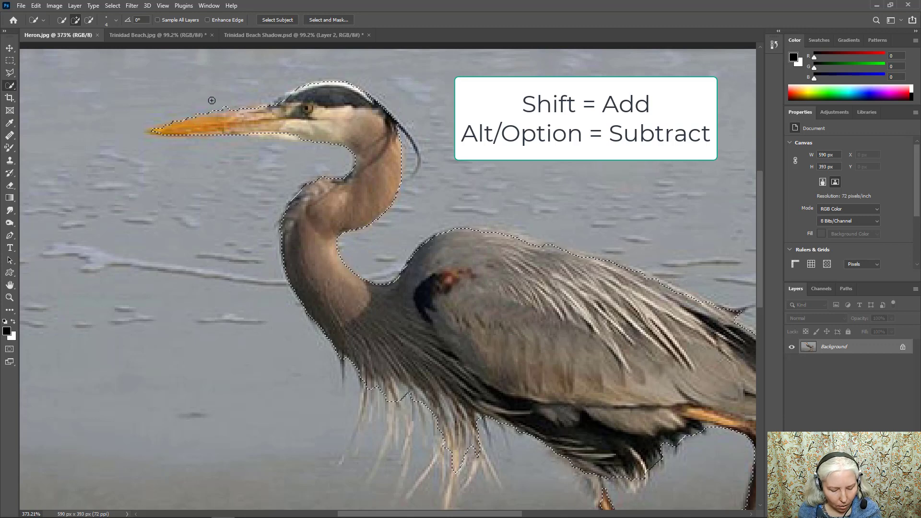
# Step: Try subtracting the heron's breast and lower neck from the selection with one Quick Selection stroke
pyautogui.press('alt')
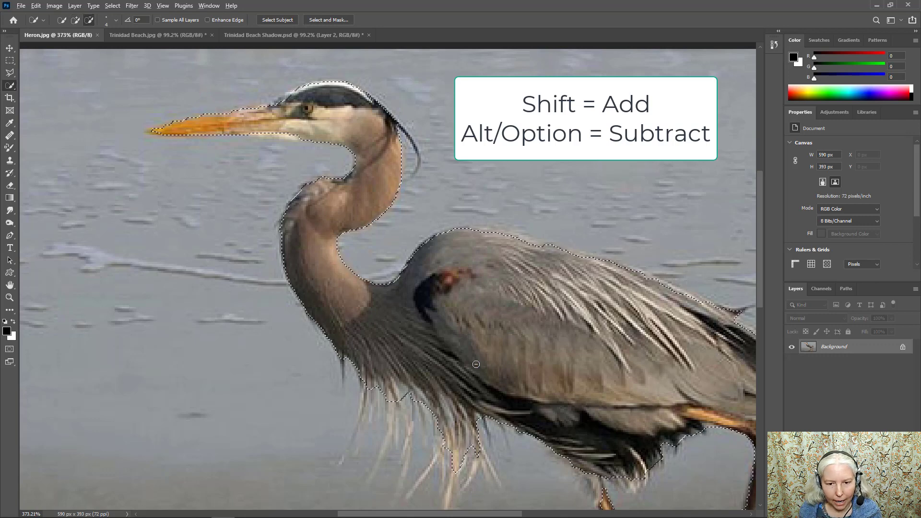
pyautogui.moveTo(475, 364)
pyautogui.mouseDown()
pyautogui.moveTo(427, 283)
pyautogui.moveTo(331, 215)
pyautogui.moveTo(324, 237)
pyautogui.mouseUp()
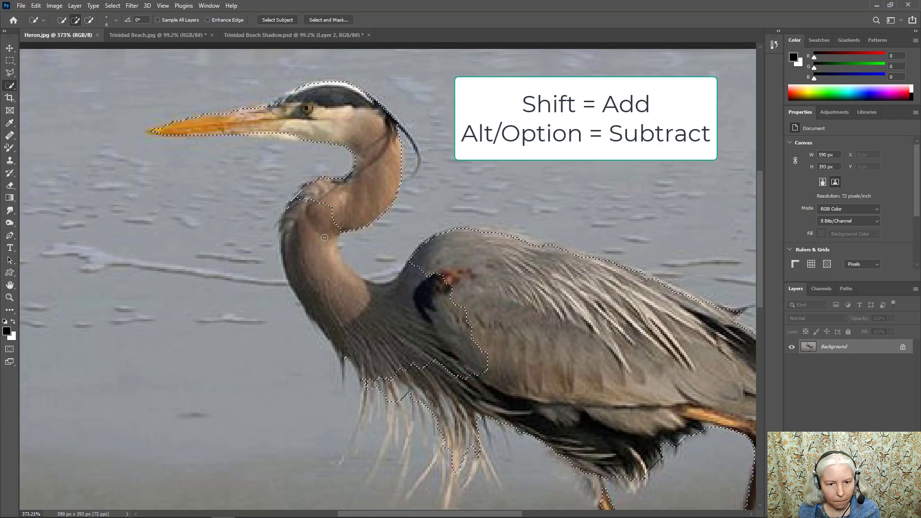
# Step: Add the feathers above the standing leg and the missing front toe to the selection, and subtract the excess sand above the toe
pyautogui.scroll(-10, 526, 312)
pyautogui.hscroll(5, 526, 312)
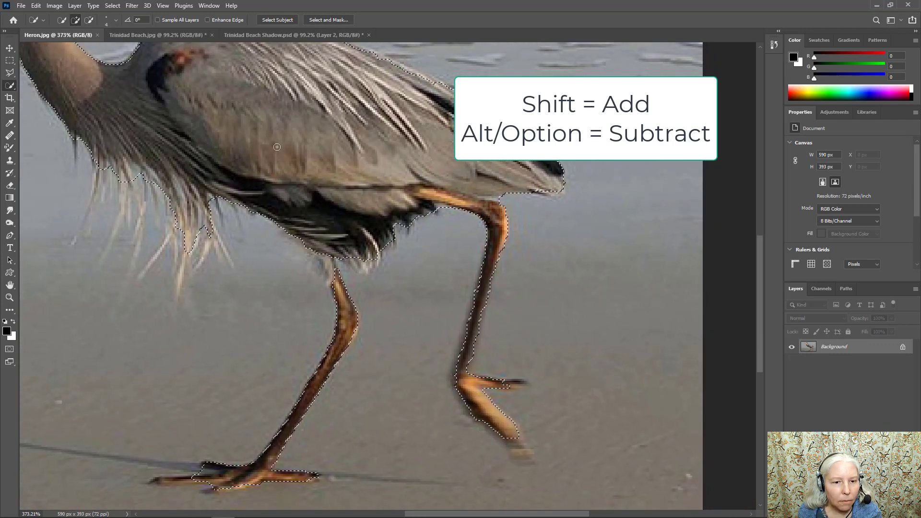
pyautogui.press('alt')
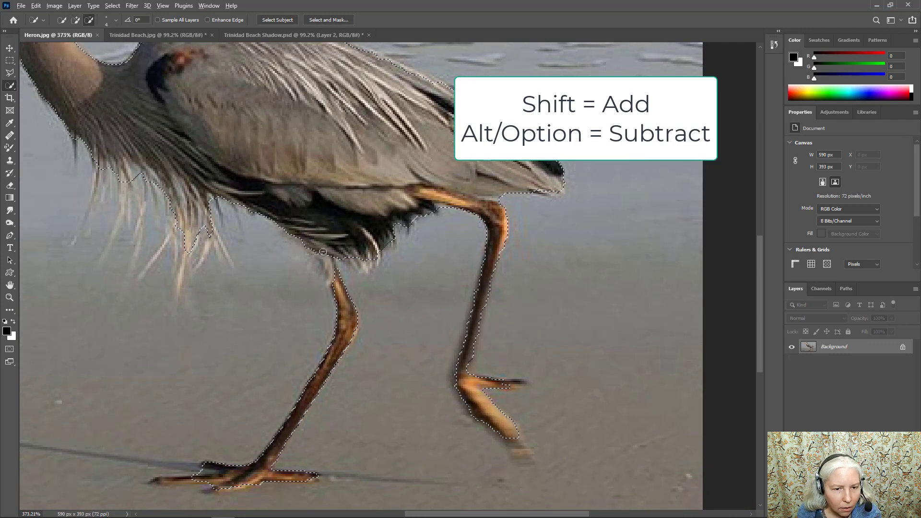
pyautogui.click(311, 249)
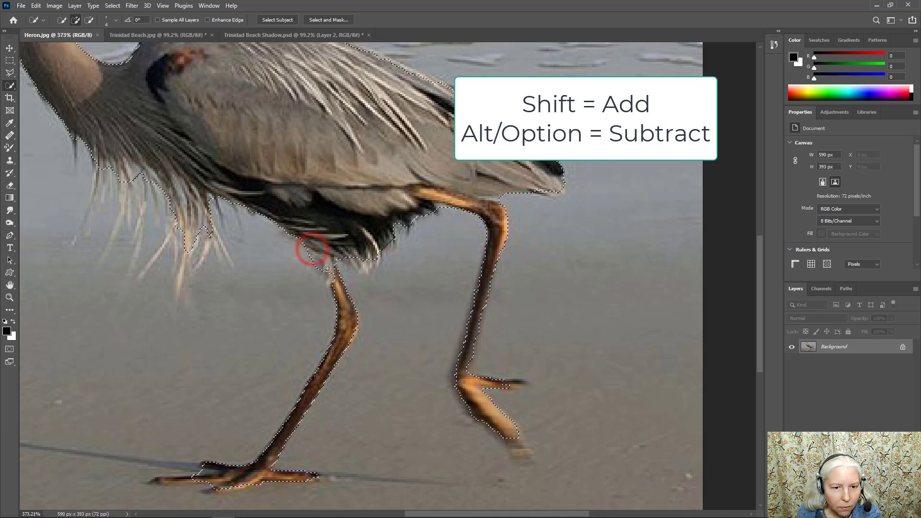
pyautogui.click(195, 478)
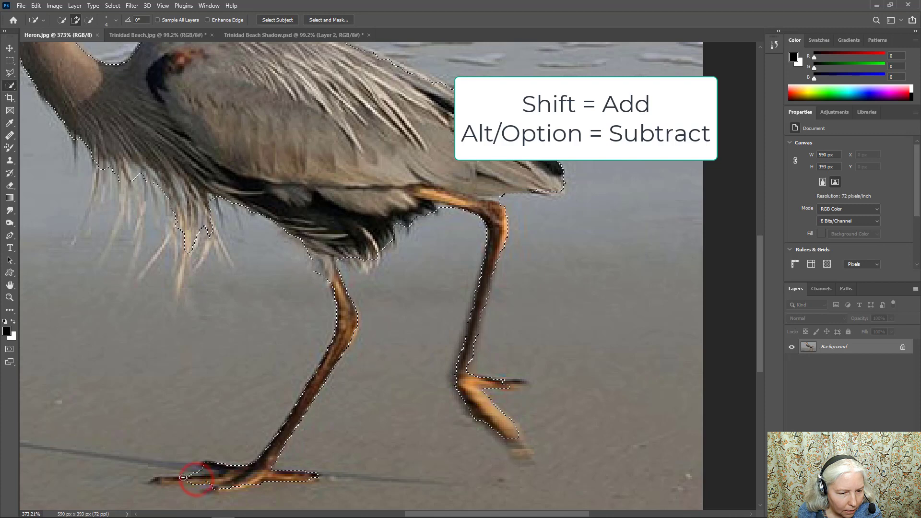
pyautogui.click(155, 479)
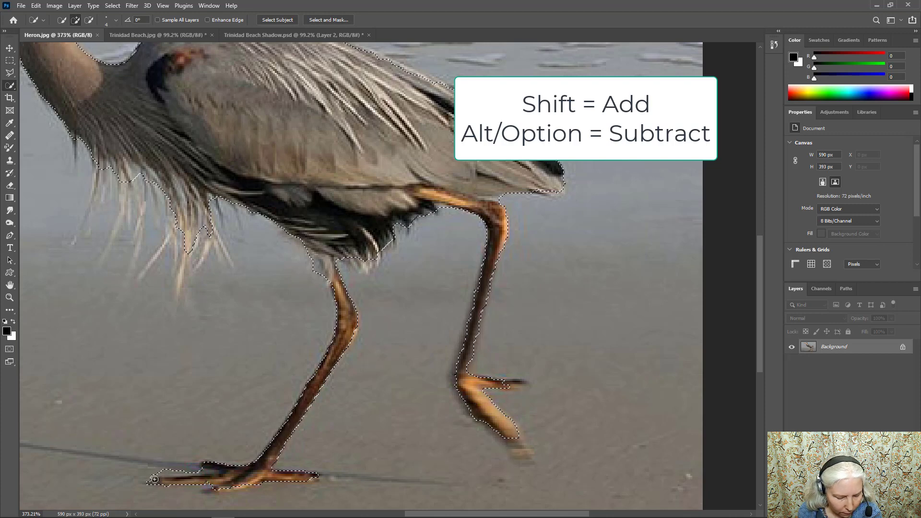
pyautogui.keyDown('alt'); pyautogui.click(149, 468); pyautogui.keyUp('alt')
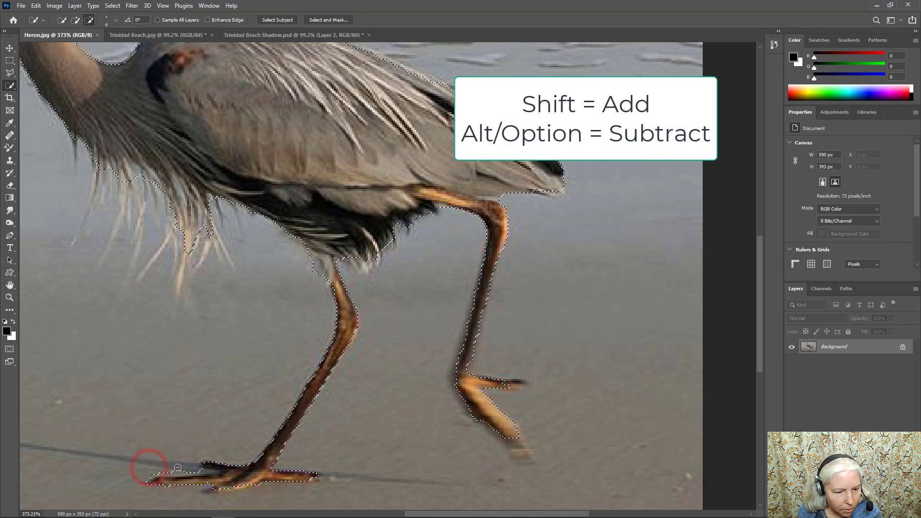
# Step: Copy the selected heron and paste it into Trinidad Beach.jpg as a new layer
pyautogui.hotkey('ctrl', 'd')
pyautogui.moveTo(317, 190); pyautogui.dragTo(359, 439)
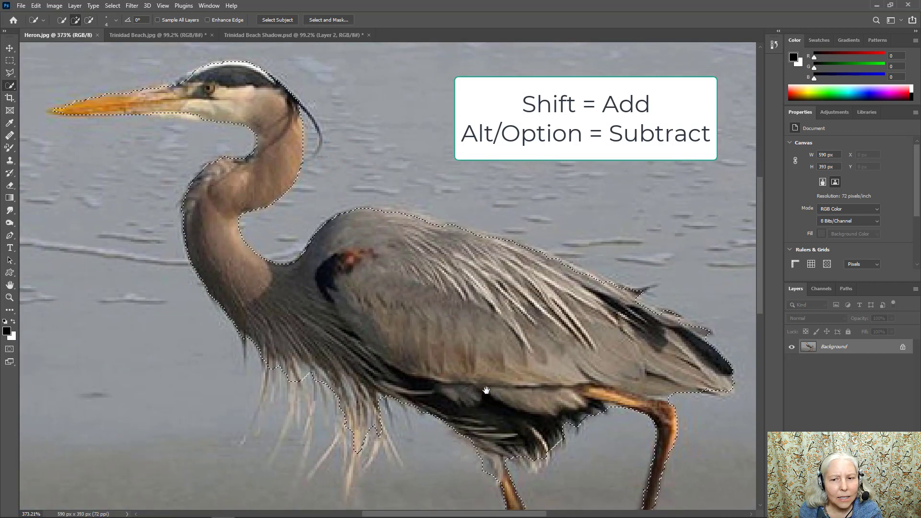
pyautogui.hotkey('ctrl', 'd')
pyautogui.moveTo(486, 391); pyautogui.dragTo(488, 359)
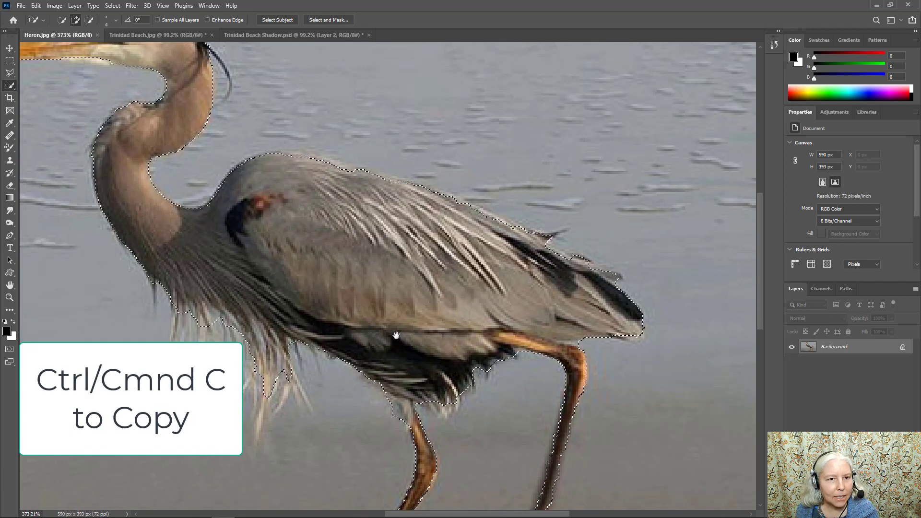
pyautogui.click(172, 34)
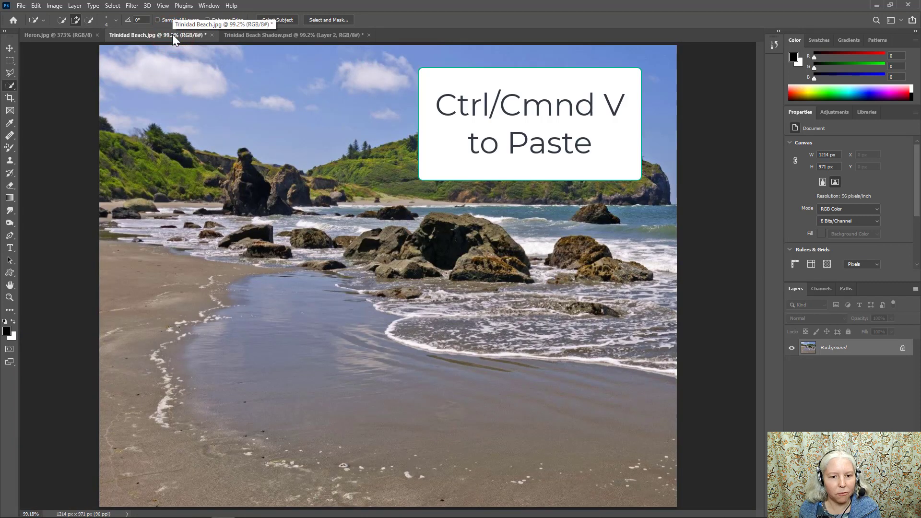
pyautogui.hotkey('ctrl', 'v')
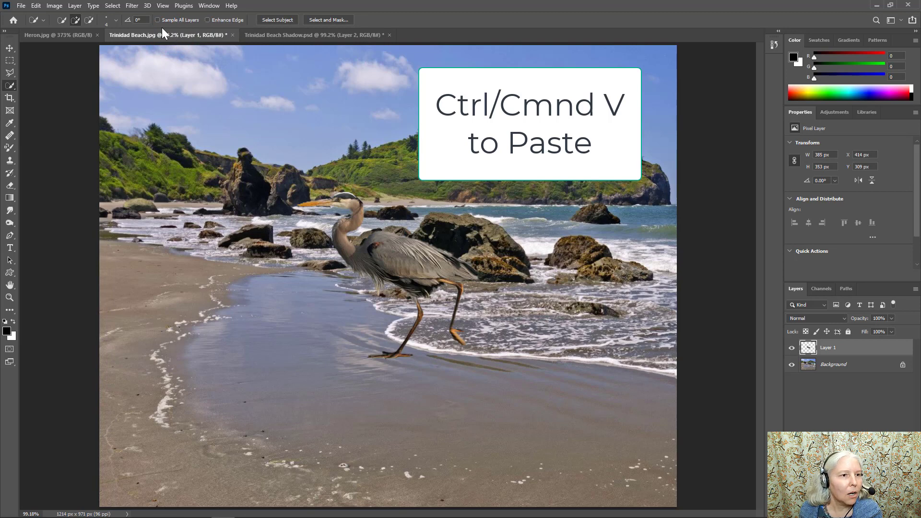
# Step: Scale the pasted heron to about 51.5% and place it on the wet sand beside the foamy waterline
pyautogui.click(10, 50)
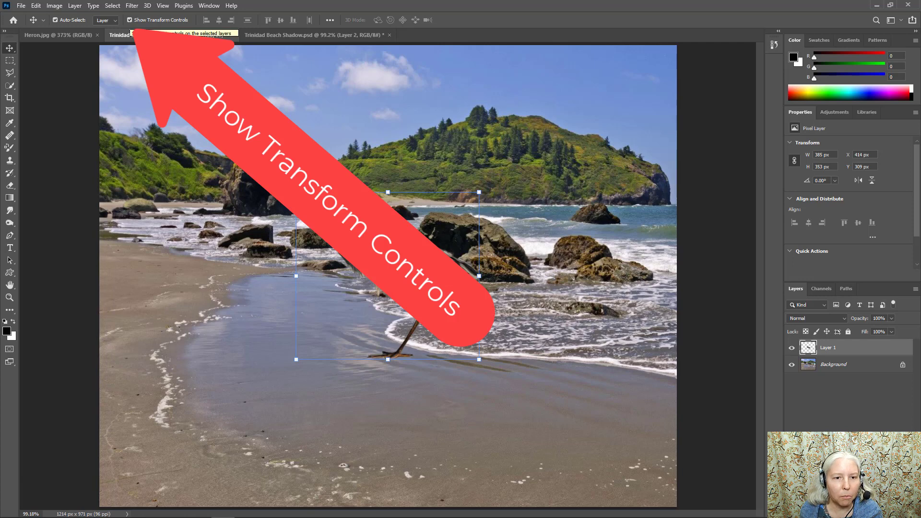
pyautogui.moveTo(296, 192); pyautogui.dragTo(357, 252)
pyautogui.moveTo(438, 297); pyautogui.dragTo(342, 308)
pyautogui.moveTo(256, 254); pyautogui.dragTo(287, 282)
pyautogui.moveTo(349, 327); pyautogui.dragTo(338, 320)
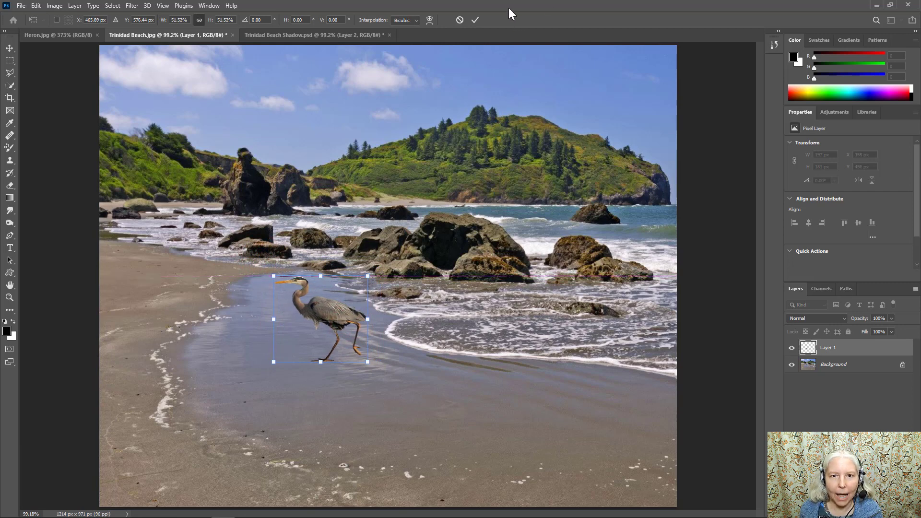
pyautogui.click(474, 20)
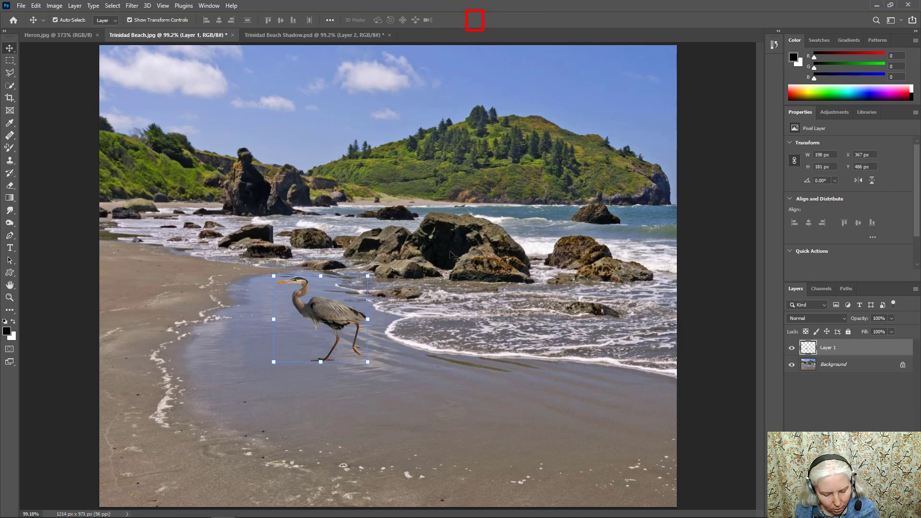
# Step: Duplicate the heron layer and flip the copy vertically
pyautogui.press('ctrl')
pyautogui.hotkey('ctrl', 'j')
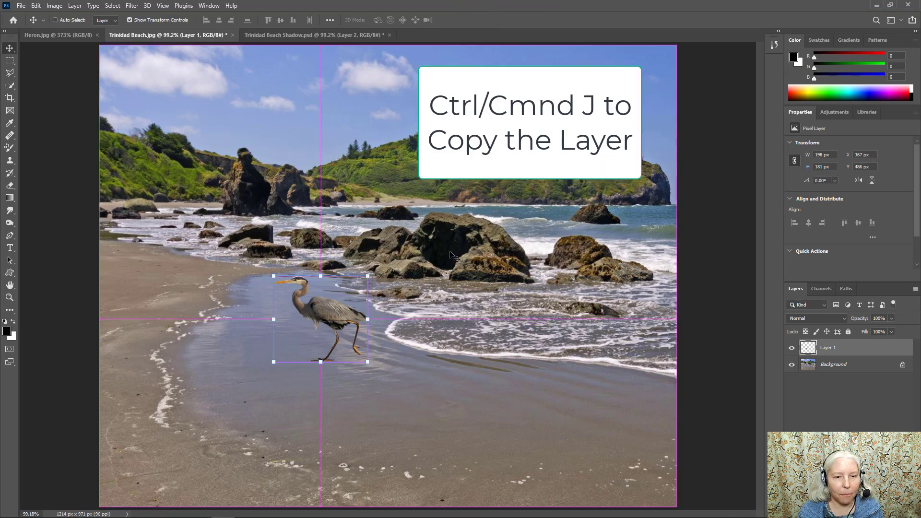
pyautogui.click(36, 6)
pyautogui.moveTo(99, 214)
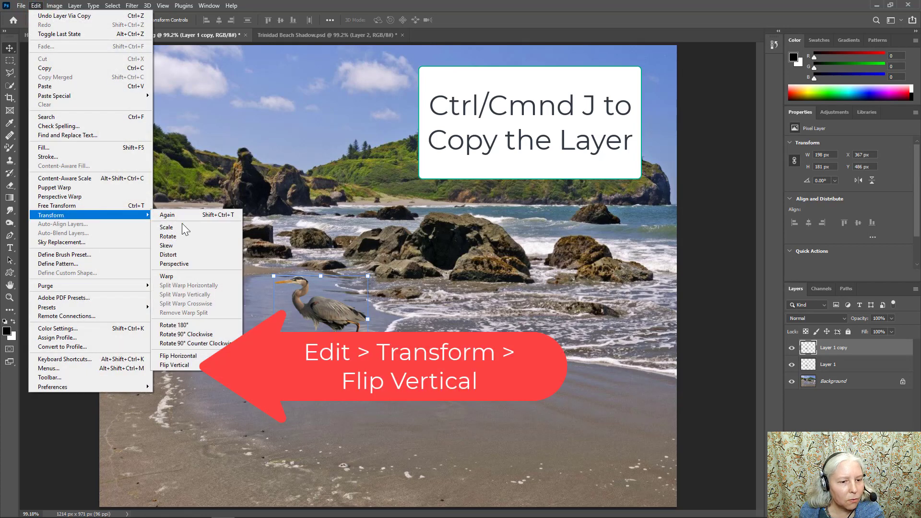
pyautogui.click(188, 367)
# Step: Move the flipped heron directly below the original and nudge it up 4 px so the feet meet
pyautogui.moveTo(340, 327); pyautogui.dragTo(344, 413)
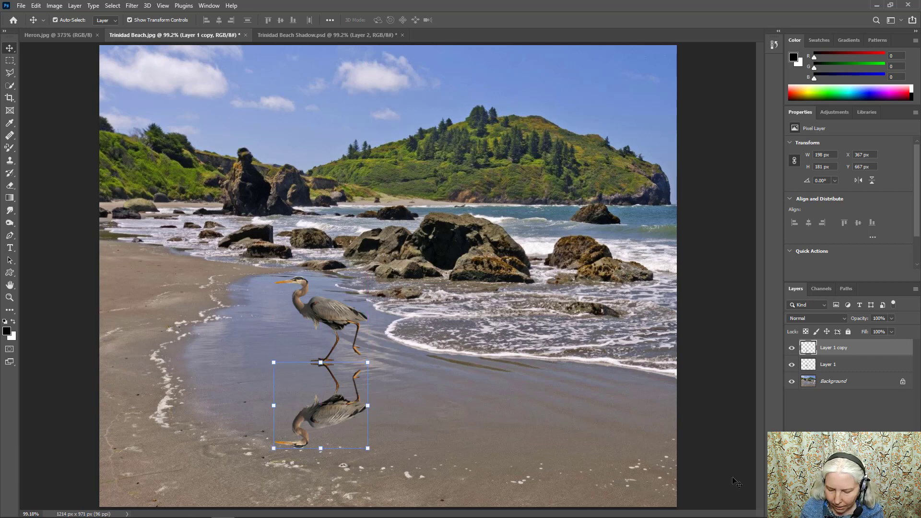
pyautogui.press('Up')
pyautogui.press('Up')
pyautogui.press('Up')
pyautogui.press('Up')
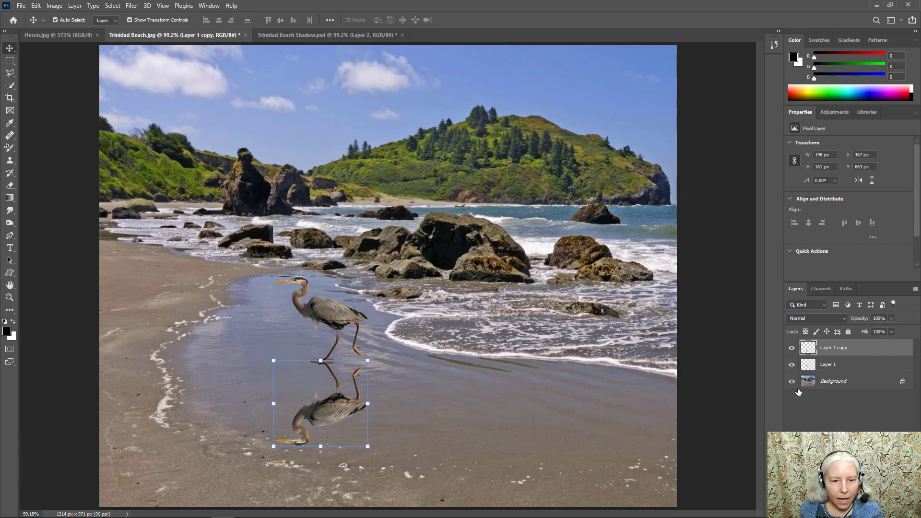
# Step: Lower the opacity of the flipped heron layer to 41%
pyautogui.click(891, 319)
pyautogui.moveTo(878, 331); pyautogui.dragTo(867, 329)
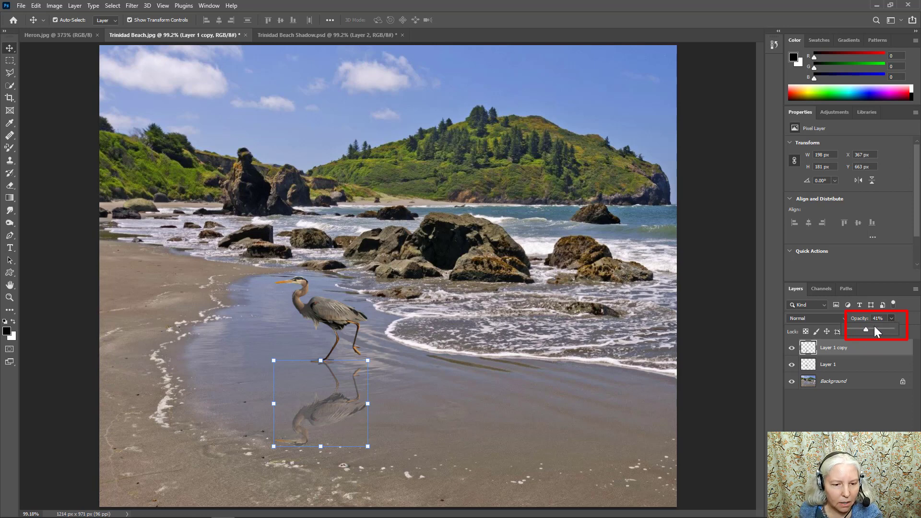
pyautogui.click(883, 352)
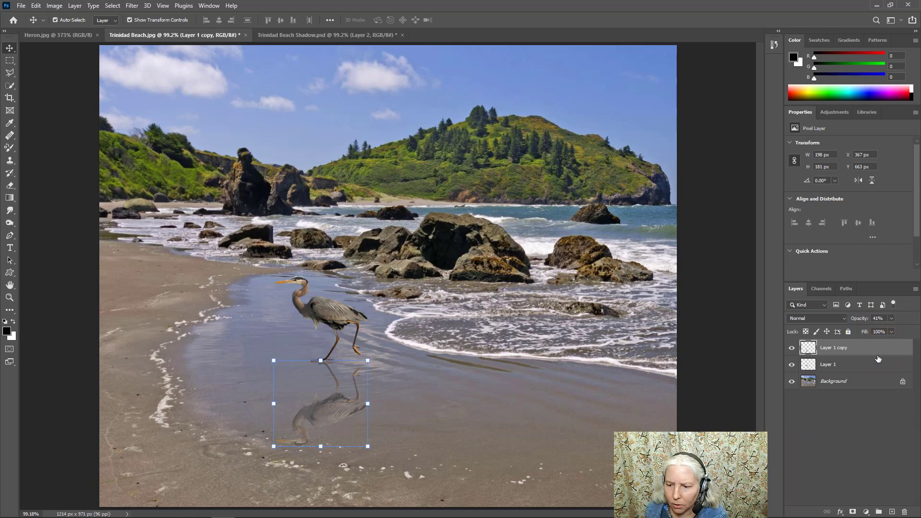
# Step: Add a layer mask to the flipped heron layer and activate the Gradient tool with black as the foreground color
pyautogui.click(852, 512)
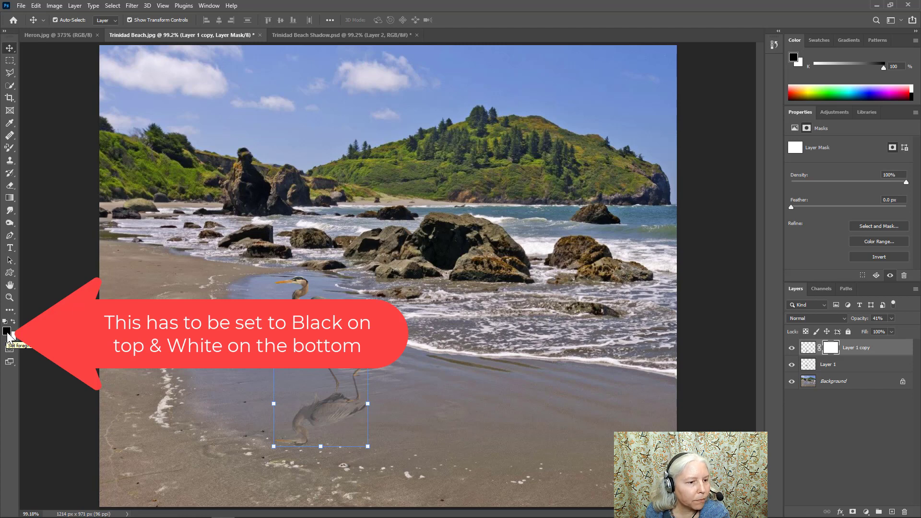
pyautogui.click(8, 196)
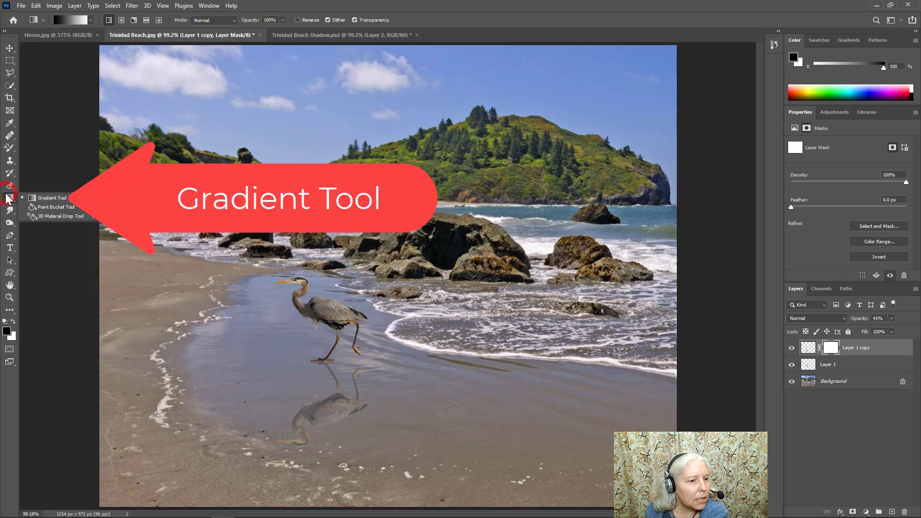
pyautogui.click(46, 198)
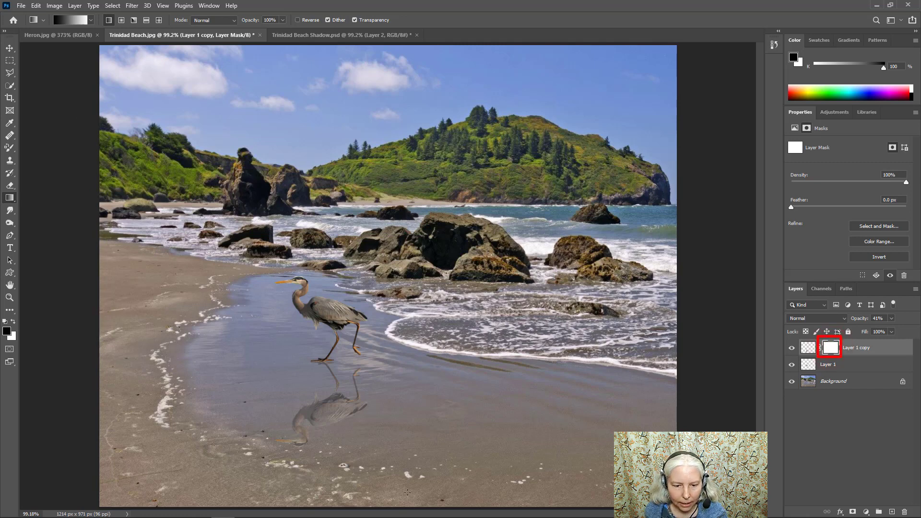
# Step: Try a long black-to-white gradient on the mask from the image's lower edge up past the heron, and undo it
pyautogui.moveTo(369, 497); pyautogui.dragTo(370, 243)
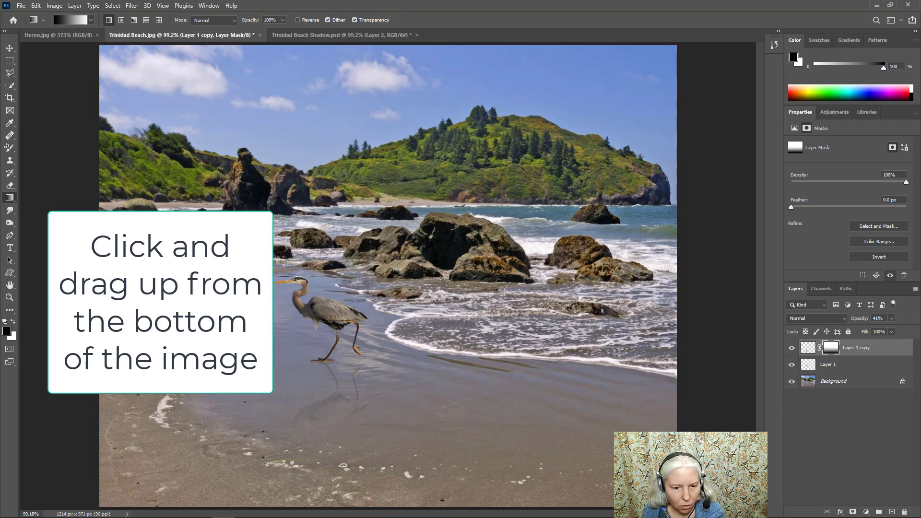
pyautogui.hotkey('ctrl', 'z')
# Step: Fade the lower end of the reflection with a shorter black-to-white mask gradient running from the sand below up to its body
pyautogui.moveTo(364, 496); pyautogui.dragTo(364, 406)
pyautogui.moveTo(358, 473); pyautogui.dragTo(358, 406)
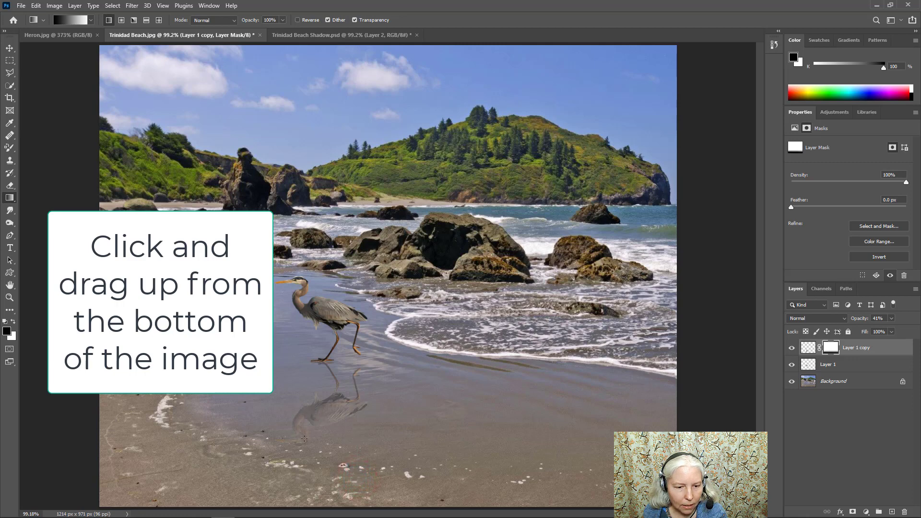